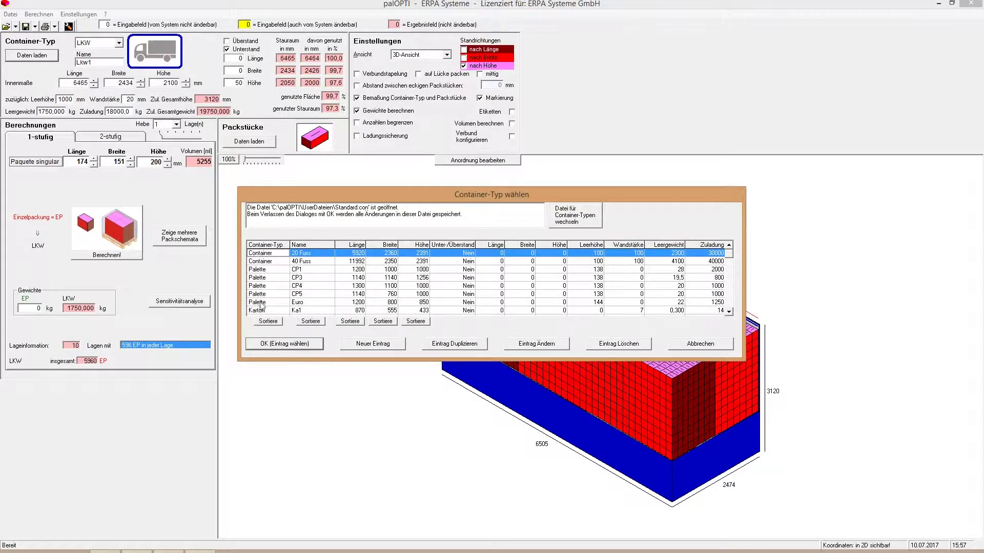
- Load the Euro pallet as container, calculate, and review the sensitivity analysis of package dimensions
double_click(261, 302)
click(120, 225)
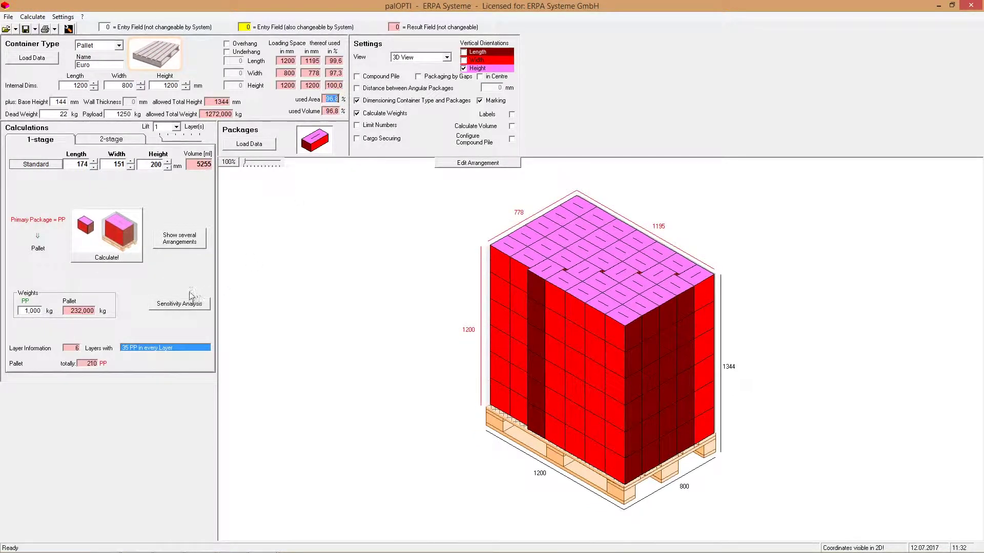
click(236, 315)
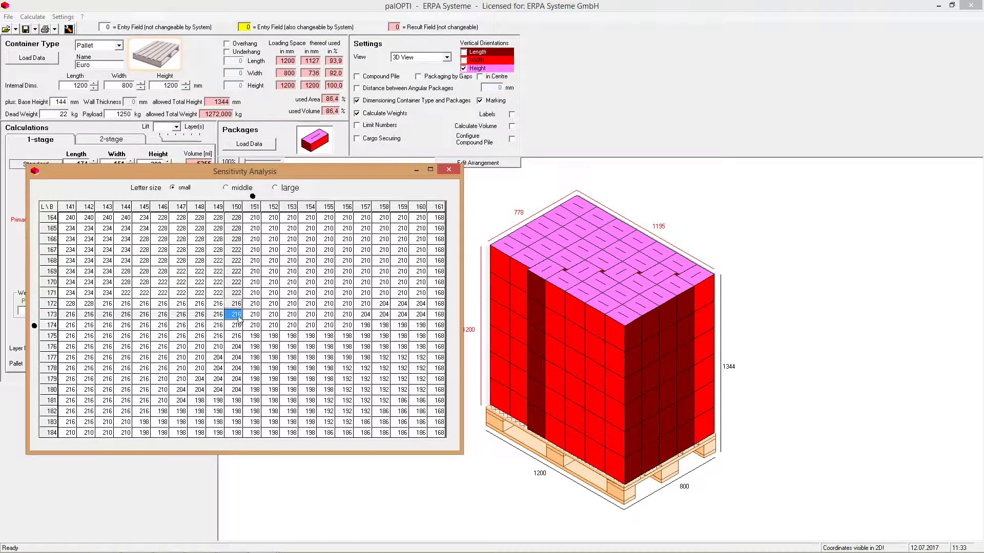
key(Escape)
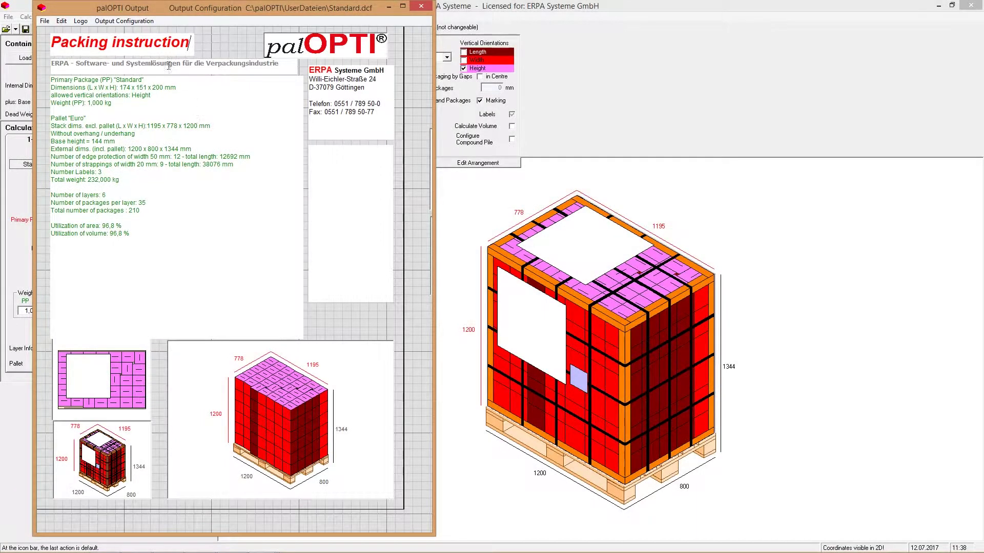
- Preview the packing instruction in the text-only and pictures-in-detail layouts
click(124, 21)
click(141, 45)
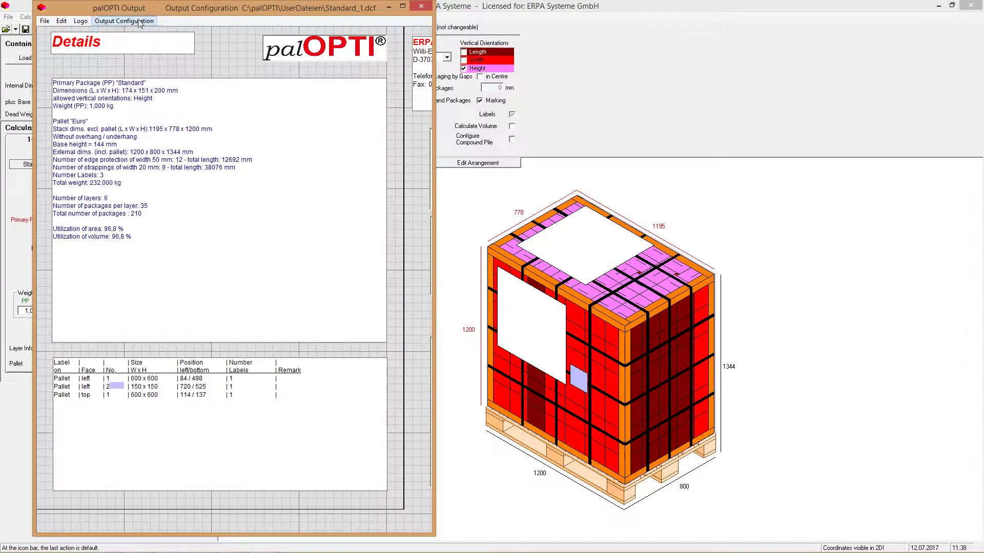
click(124, 21)
click(142, 57)
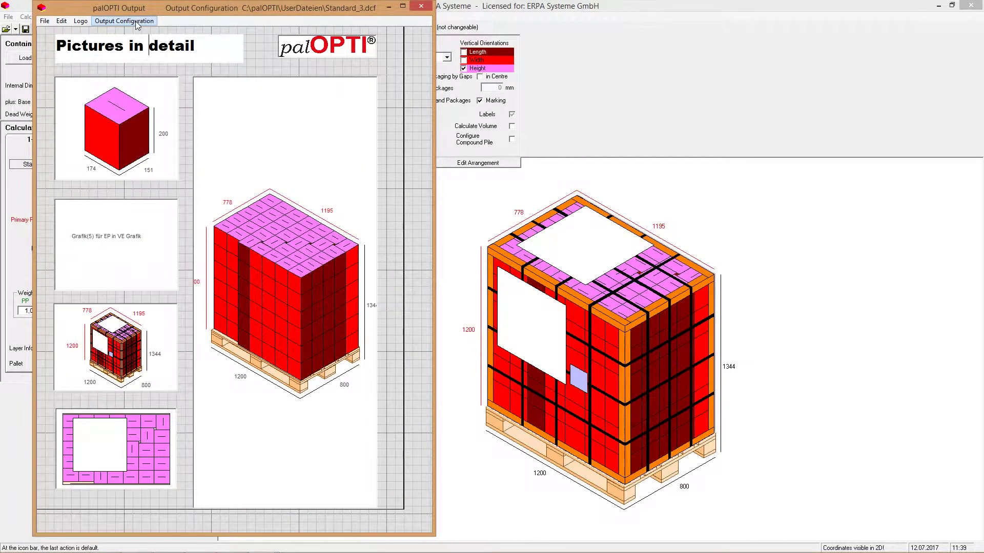
- Preview the packing instruction in the labels and notes layouts
click(136, 25)
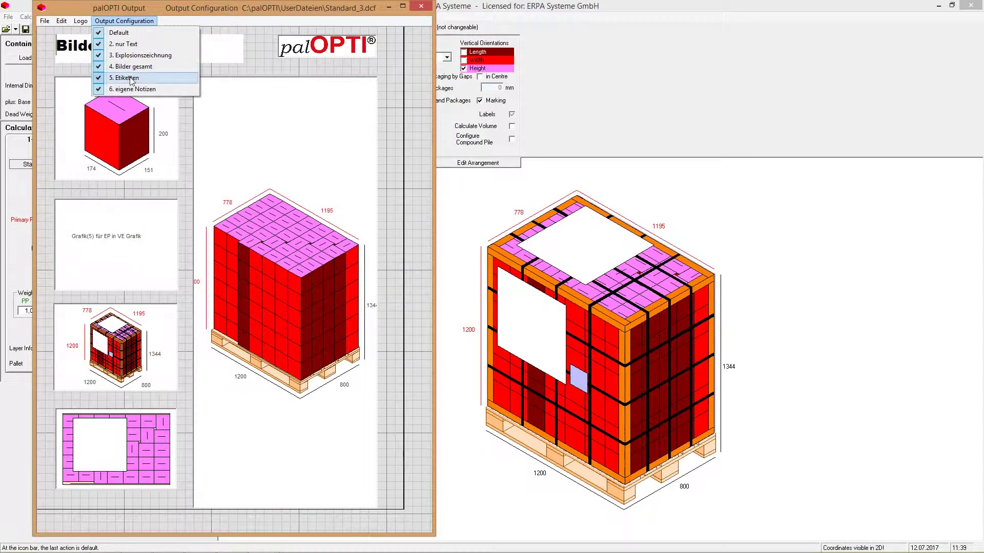
click(140, 79)
click(124, 21)
click(141, 91)
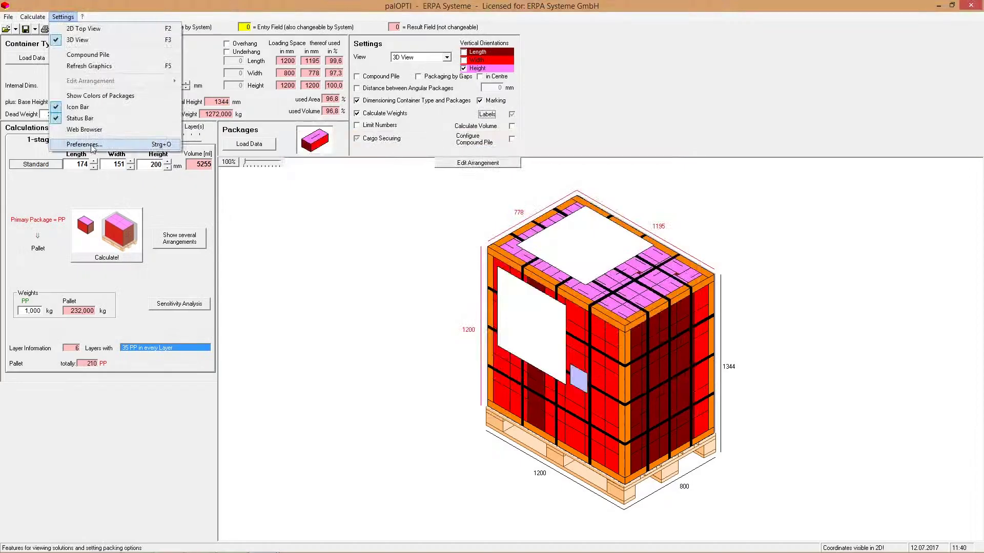
- Switch the program interface language to Spanish in Preferences
click(418, 179)
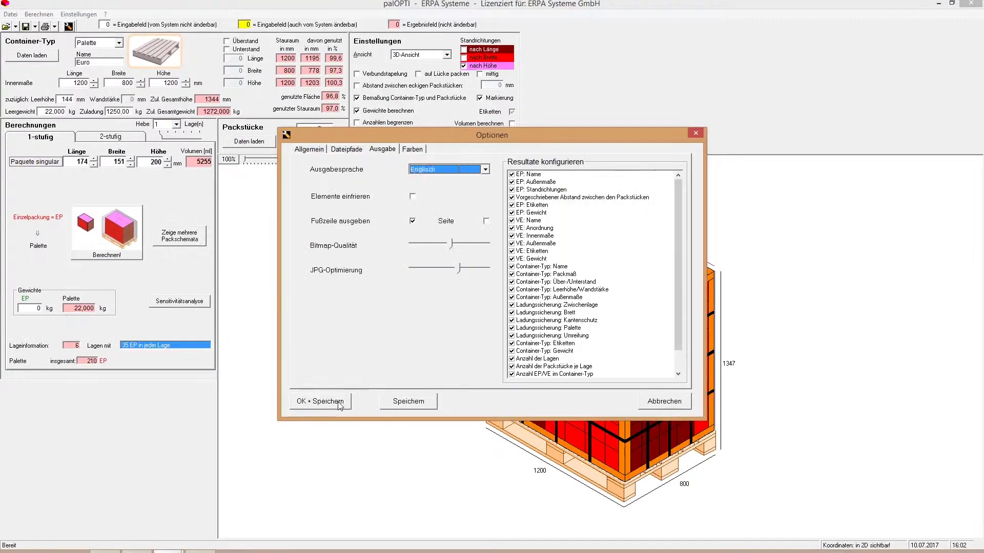
click(340, 405)
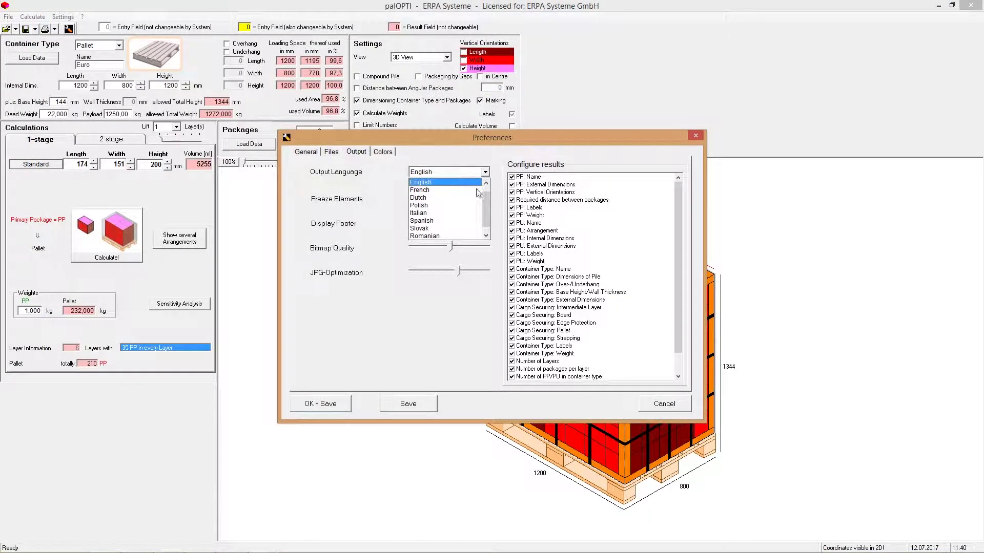
scroll(481, 197, up, 1)
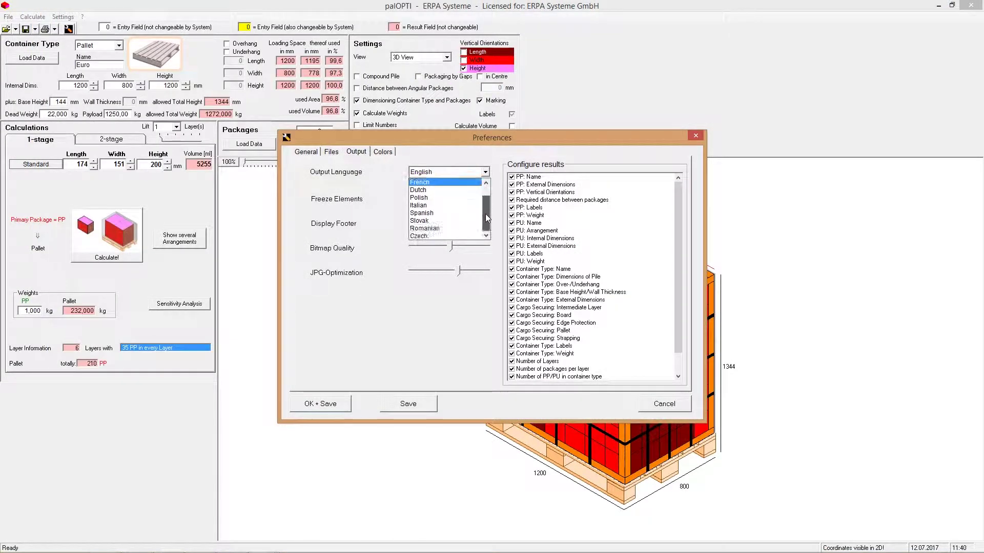